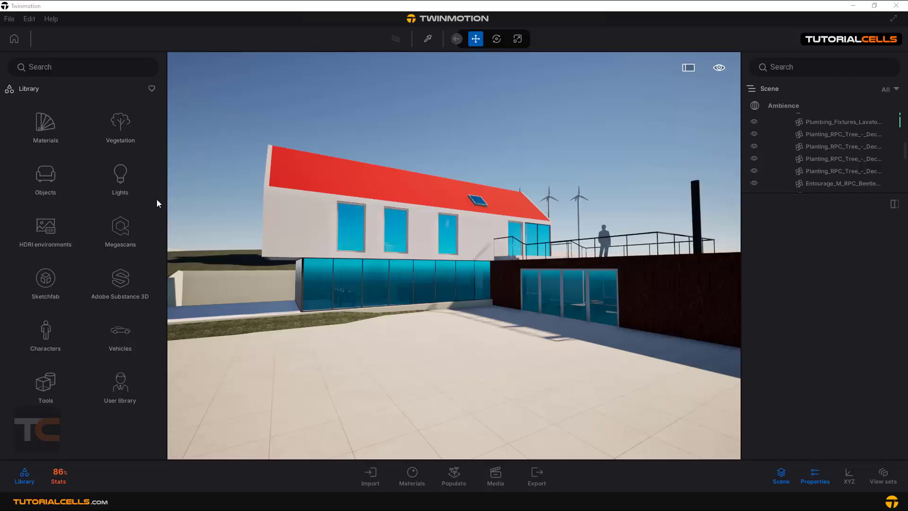
Open the Sections category of the library's Tools collection
{"action": "left_click", "coordinate": [45, 387]}
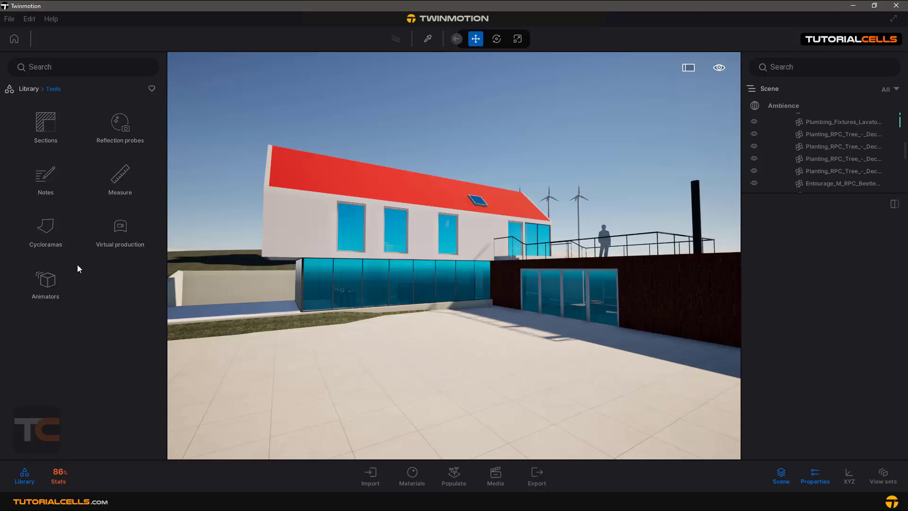
{"action": "left_click", "coordinate": [41, 133]}
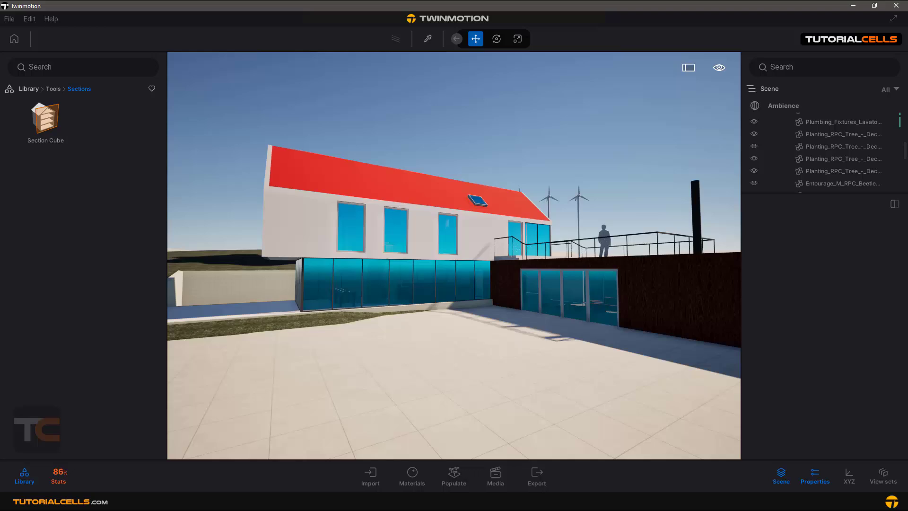
Delete the Honey Locust tree standing behind the gable end of the house
{"action": "right_click_drag", "start_coordinate": [350, 222], "coordinate": [326, 223]}
{"action": "scroll", "coordinate": [355, 220], "scroll_direction": "down", "scroll_amount": 3}
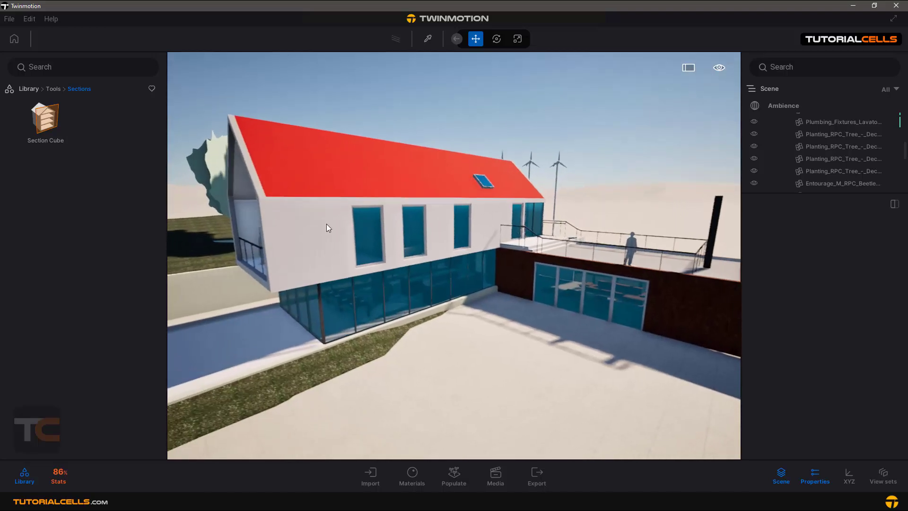
{"action": "left_click", "coordinate": [226, 170]}
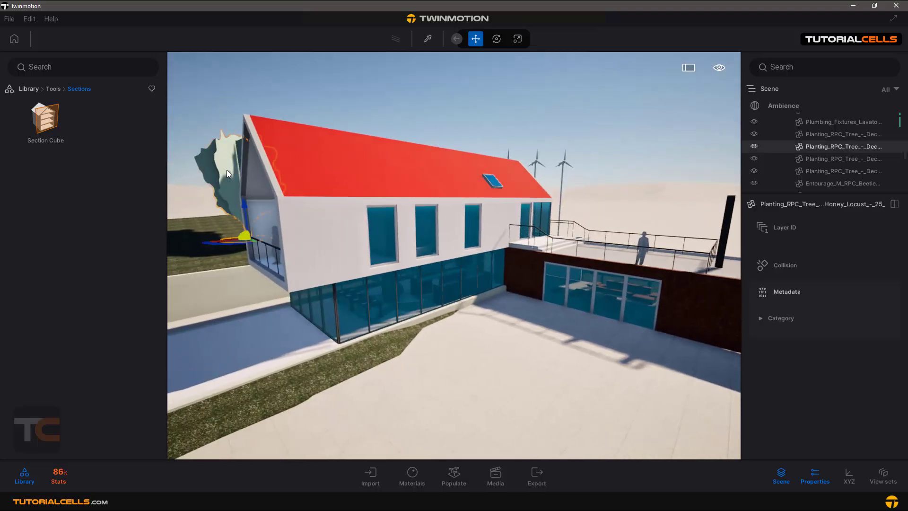
{"action": "key", "text": "Delete"}
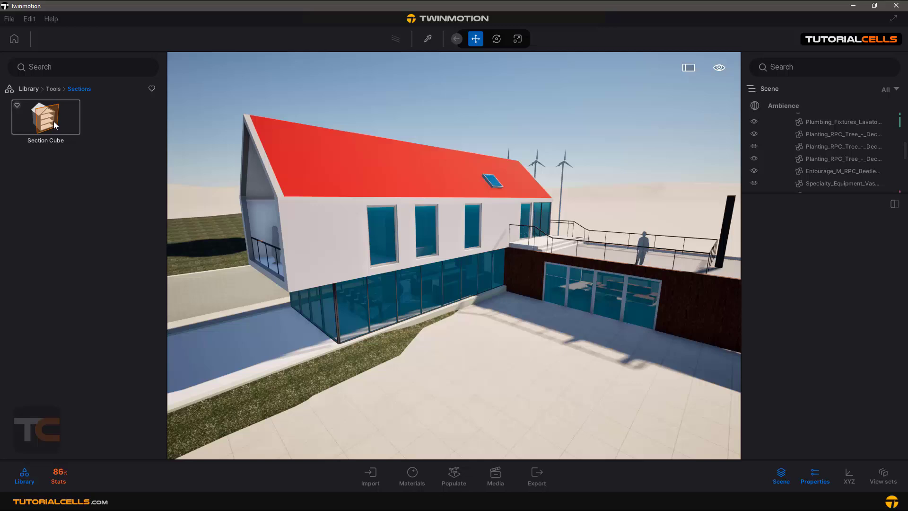
Place section cubes on the paved yard in front of the house and on the terrace by its gable end
{"action": "left_click_drag", "start_coordinate": [53, 121], "coordinate": [439, 350]}
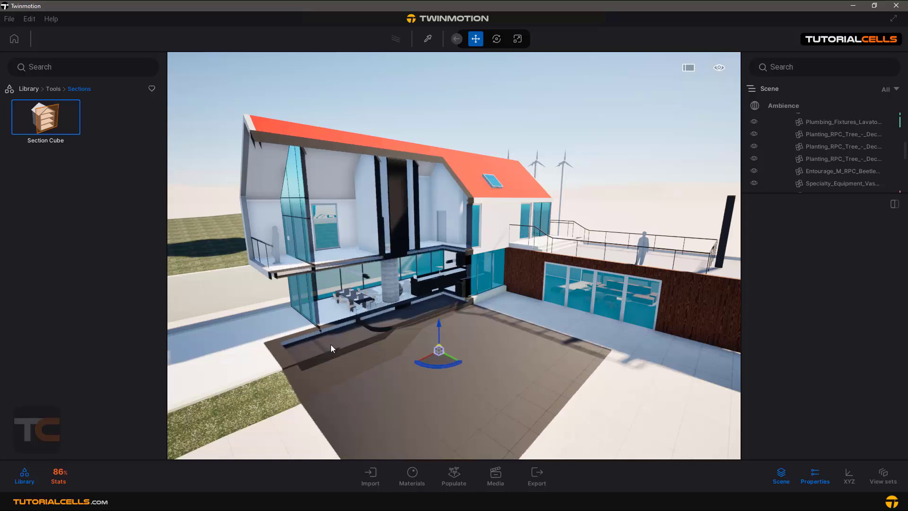
{"action": "left_click_drag", "start_coordinate": [331, 349], "coordinate": [507, 333]}
{"action": "scroll", "coordinate": [281, 346], "scroll_direction": "down", "scroll_amount": 2}
{"action": "scroll", "coordinate": [378, 367], "scroll_direction": "down", "scroll_amount": 1}
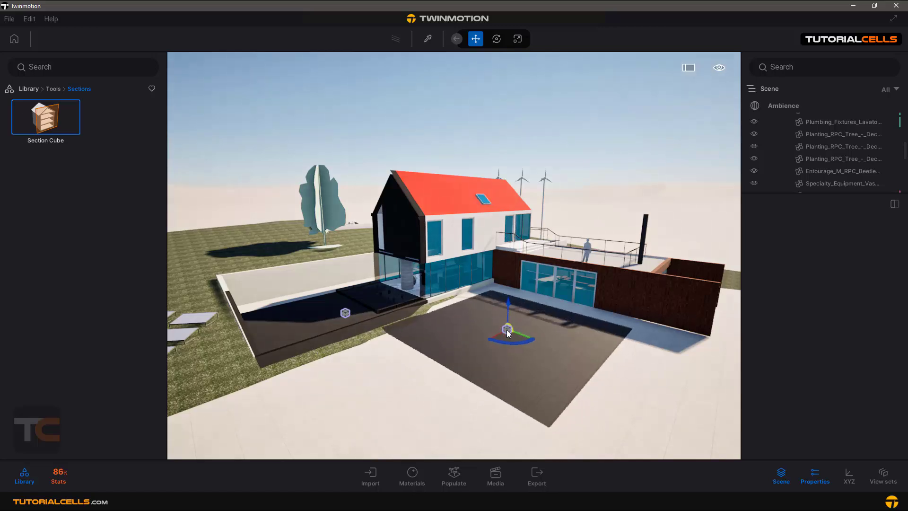
Delete the extra section cube on the paved yard, keeping the one by the gable end
{"action": "left_click", "coordinate": [506, 331]}
{"action": "key", "text": "Escape"}
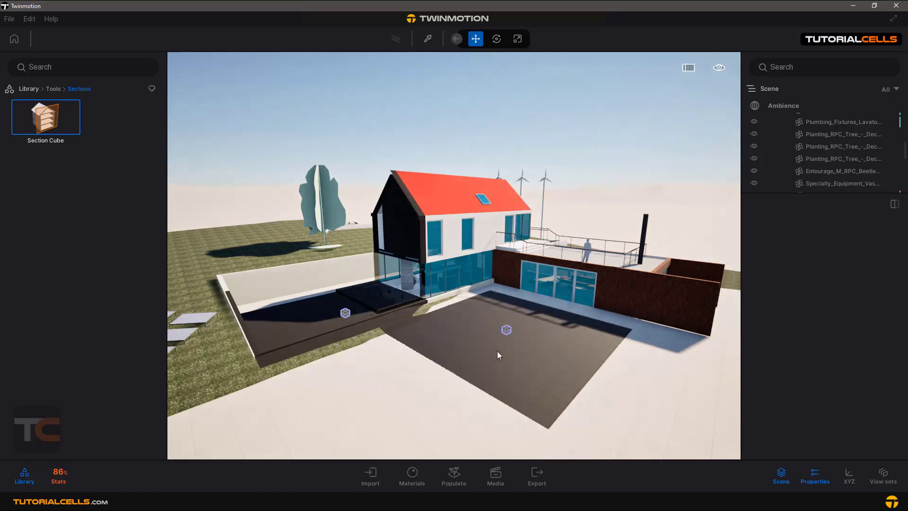
{"action": "left_click", "coordinate": [507, 330]}
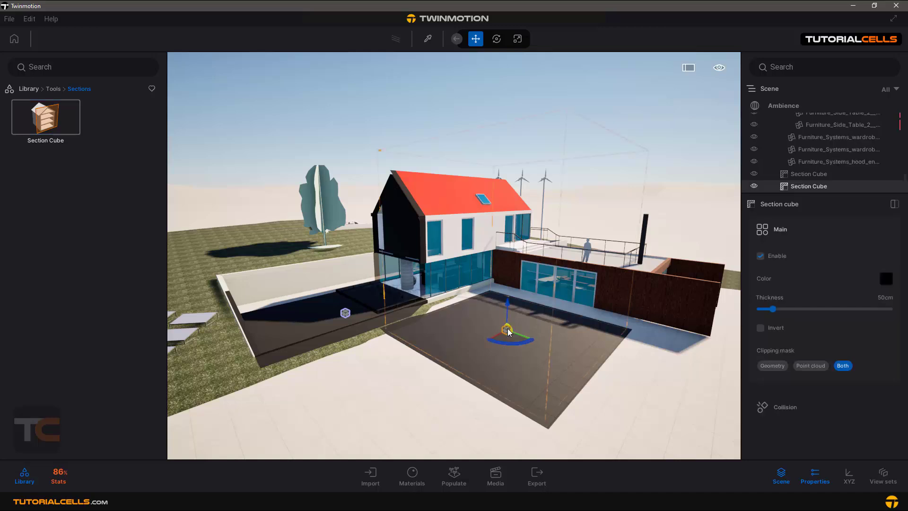
{"action": "key", "text": "Delete"}
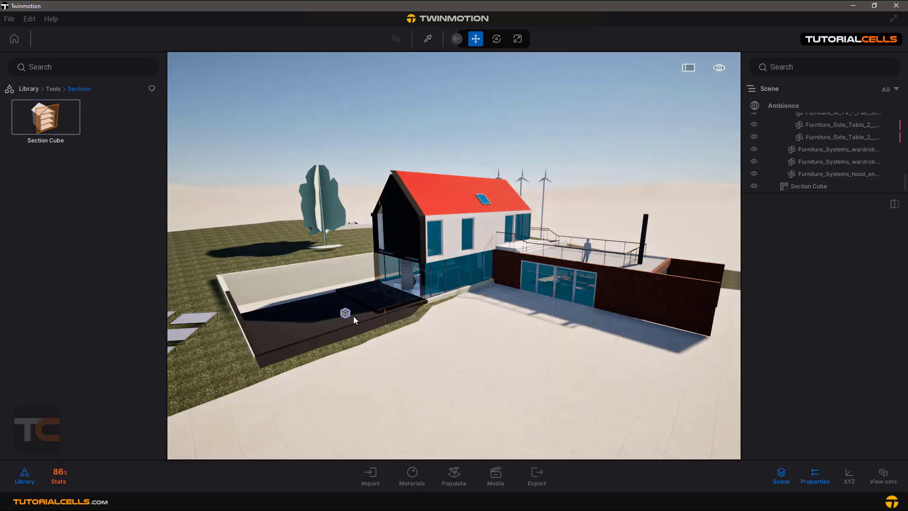
Move the remaining section cube horizontally along the house so it cuts through the interior of both floors
{"action": "left_click", "coordinate": [347, 314]}
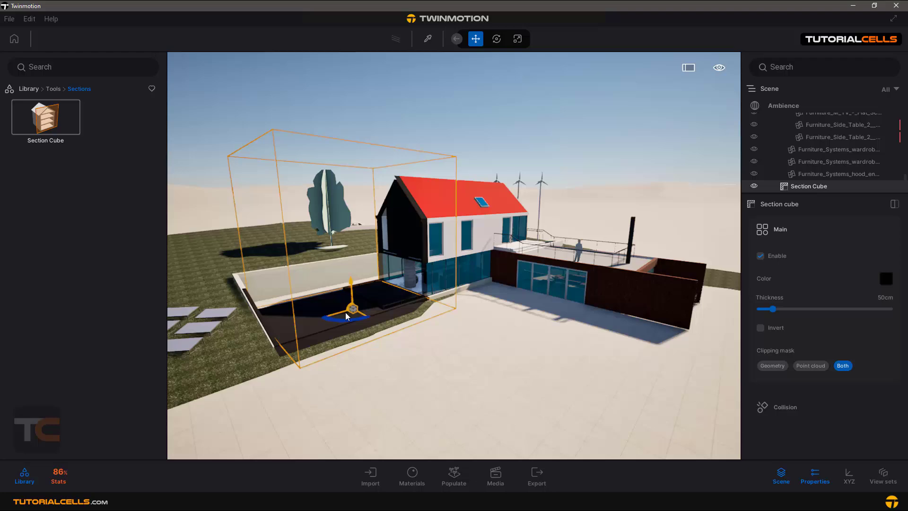
{"action": "right_click_drag", "start_coordinate": [345, 316], "coordinate": [421, 302]}
{"action": "key", "text": "a"}
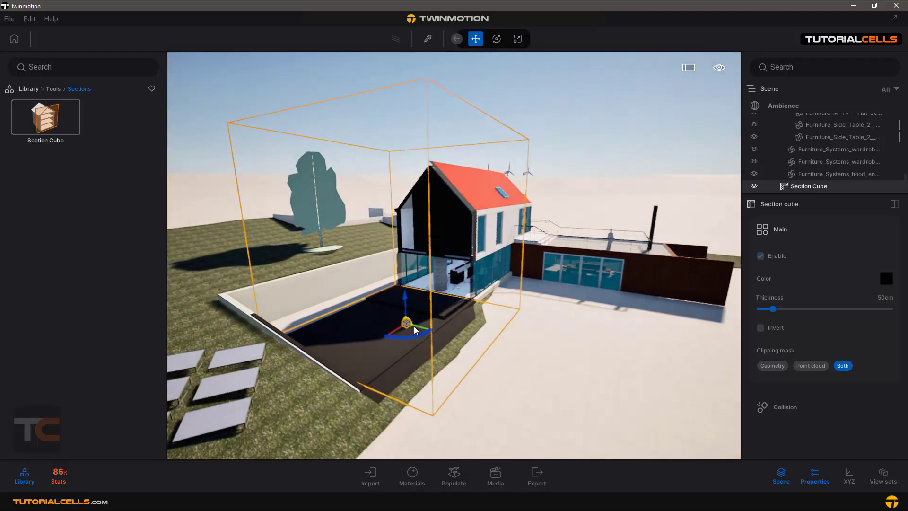
{"action": "left_click_drag", "start_coordinate": [418, 338], "coordinate": [479, 322]}
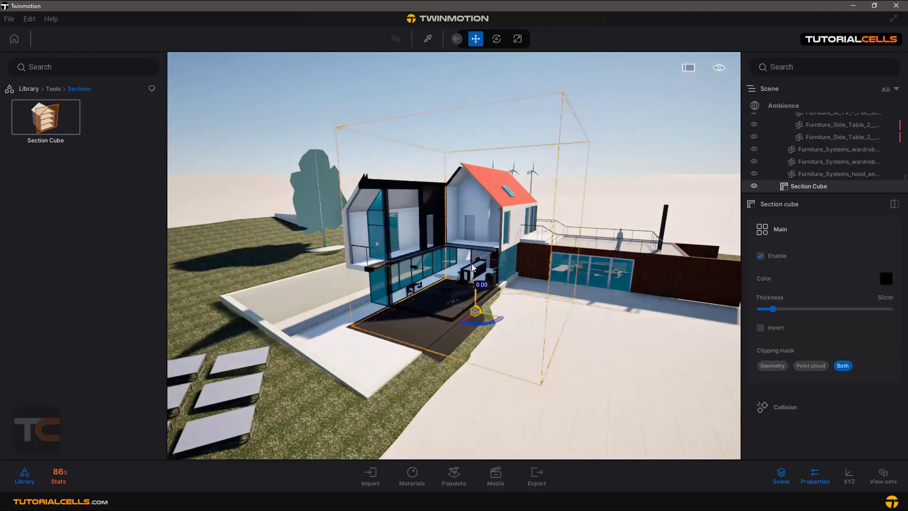
Raise the section cube vertically until its base clears the ground floor, exposing the floor and furniture
{"action": "scroll", "coordinate": [475, 247], "scroll_direction": "up", "scroll_amount": 5}
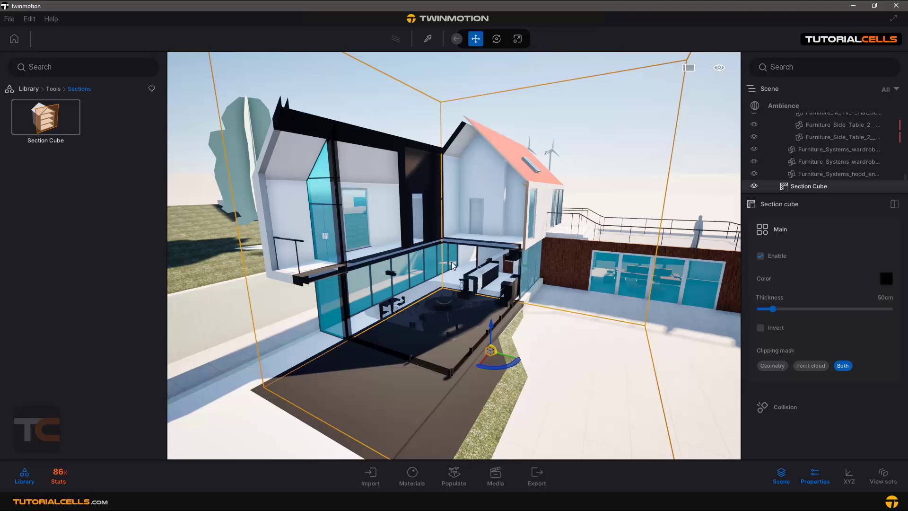
{"action": "middle_click_drag", "start_coordinate": [491, 283], "coordinate": [631, 274]}
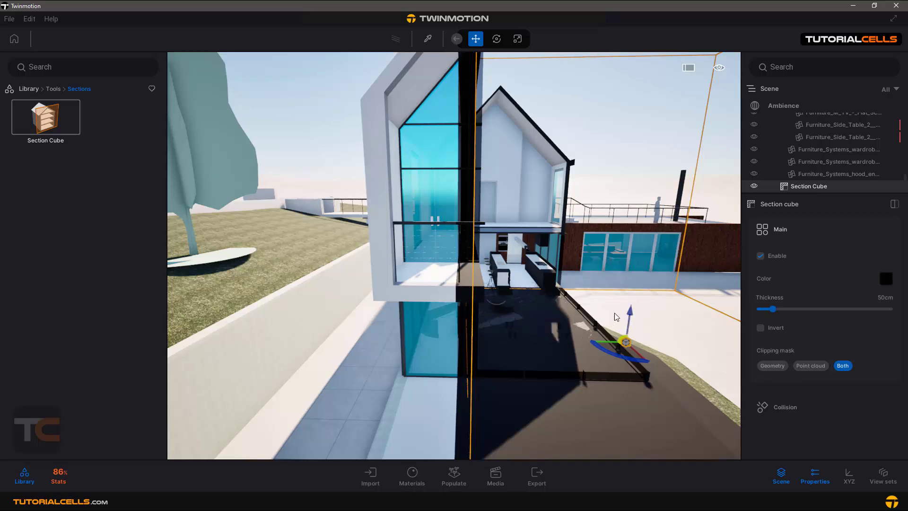
{"action": "mouse_move", "coordinate": [629, 313]}
{"action": "left_click_drag", "start_coordinate": [632, 316], "coordinate": [628, 291]}
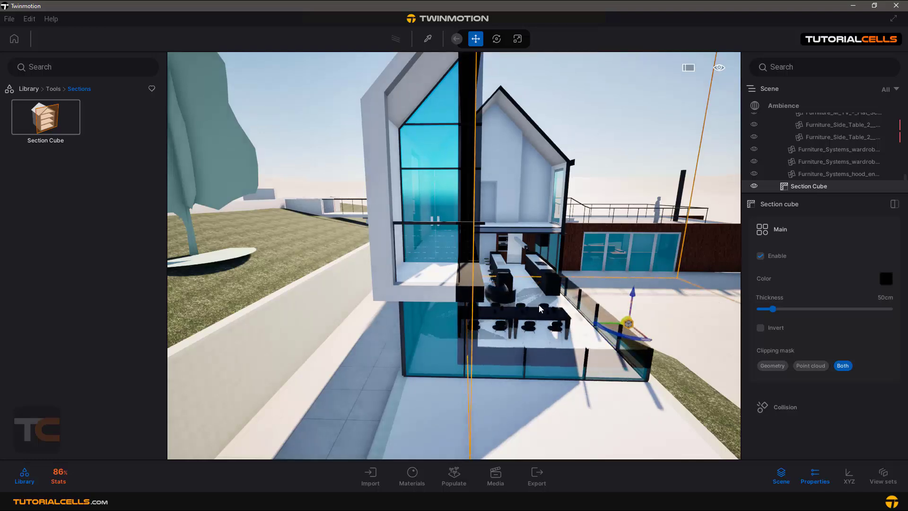
Collapse the RAC_basic_sample_project folder in the scene graph, select the whole imported model and raise it slightly
{"action": "right_click_drag", "start_coordinate": [541, 307], "coordinate": [501, 317]}
{"action": "middle_click_drag", "start_coordinate": [605, 302], "coordinate": [580, 296], "text": "shift"}
{"action": "scroll", "coordinate": [581, 296], "scroll_direction": "down", "scroll_amount": 4}
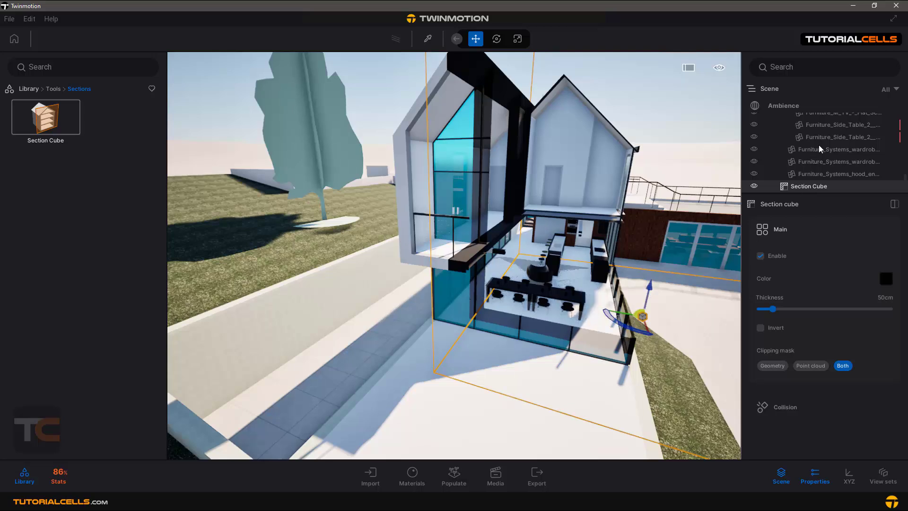
{"action": "scroll", "coordinate": [823, 133], "scroll_direction": "up", "scroll_amount": 5}
{"action": "scroll", "coordinate": [827, 139], "scroll_direction": "up", "scroll_amount": 5}
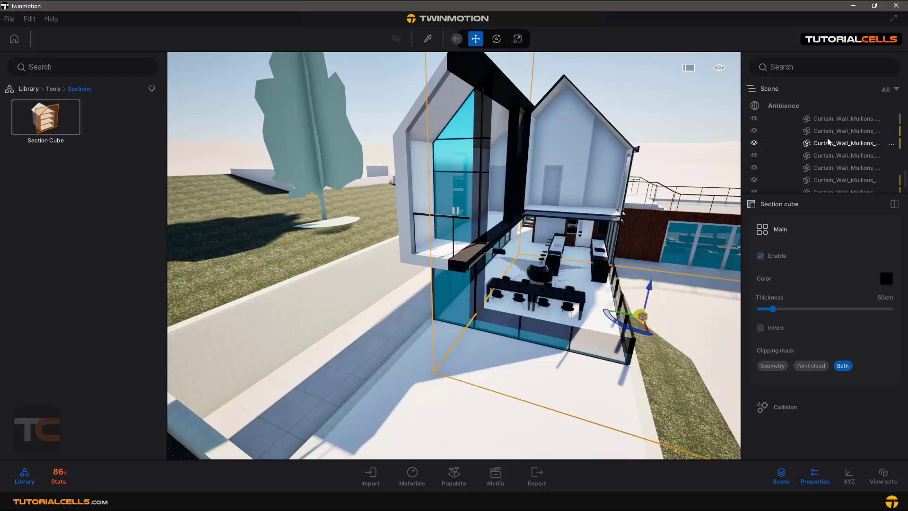
{"action": "scroll", "coordinate": [825, 136], "scroll_direction": "up", "scroll_amount": 5}
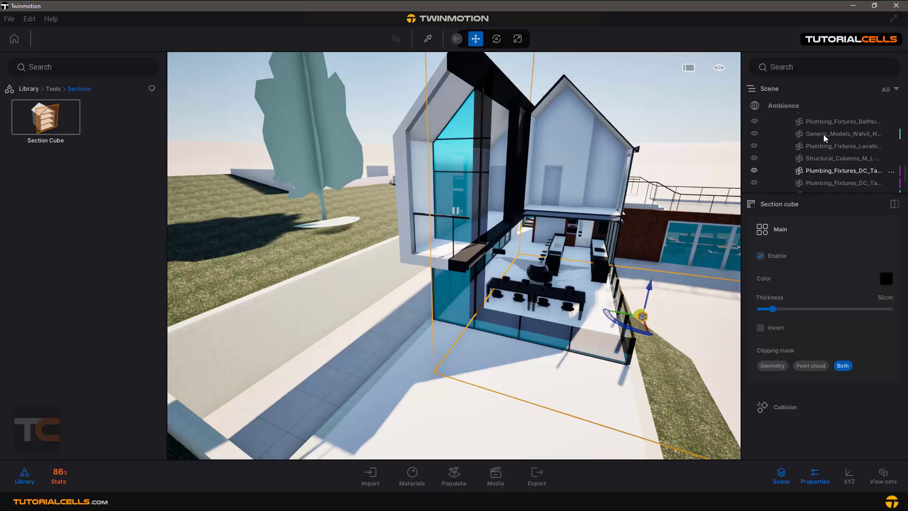
{"action": "scroll", "coordinate": [823, 134], "scroll_direction": "up", "scroll_amount": 5}
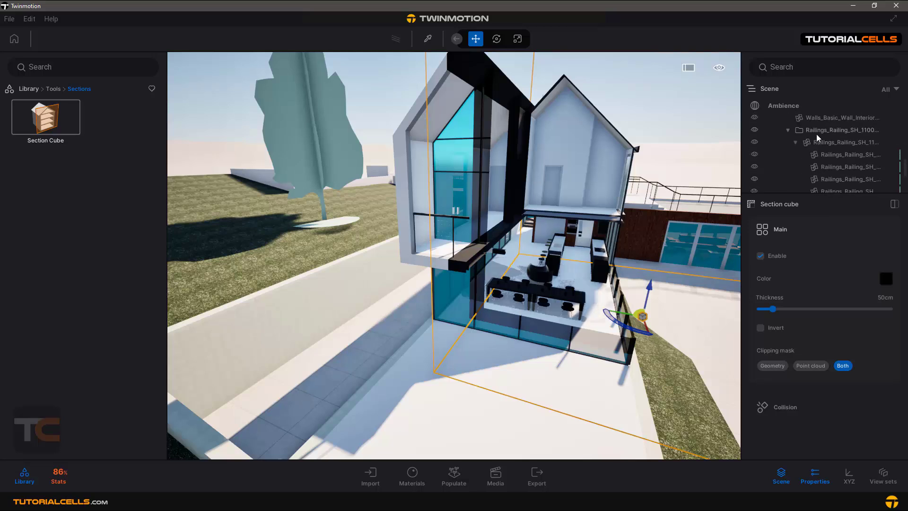
{"action": "scroll", "coordinate": [817, 138], "scroll_direction": "up", "scroll_amount": 4}
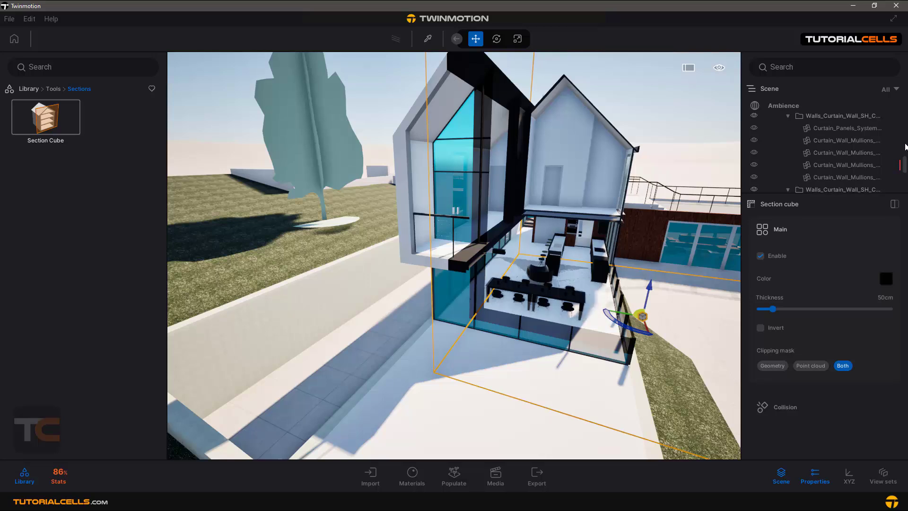
{"action": "left_click_drag", "start_coordinate": [904, 145], "coordinate": [901, 110]}
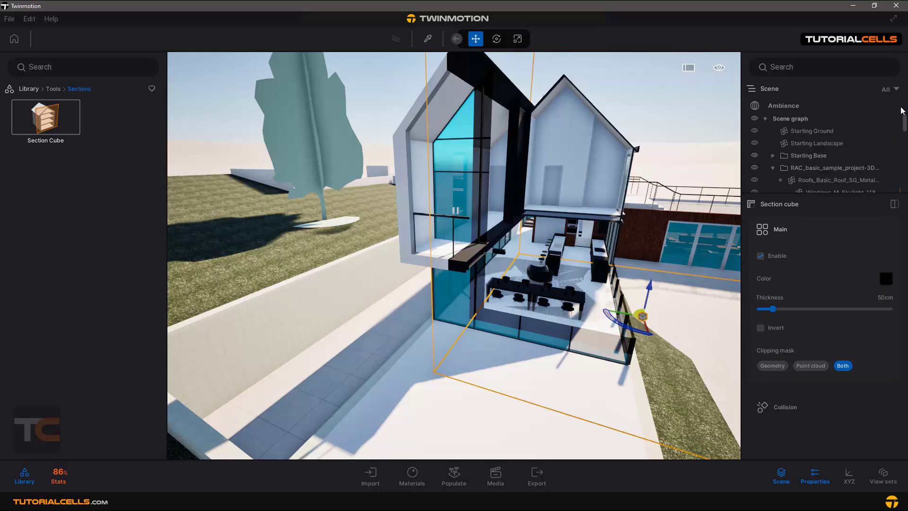
{"action": "left_click", "coordinate": [773, 166]}
{"action": "left_click", "coordinate": [817, 169]}
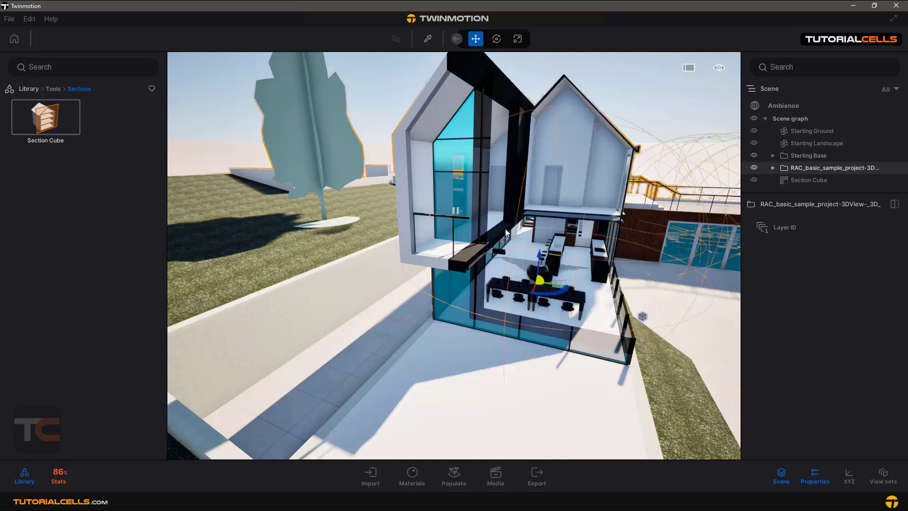
{"action": "left_click_drag", "start_coordinate": [537, 256], "coordinate": [537, 252]}
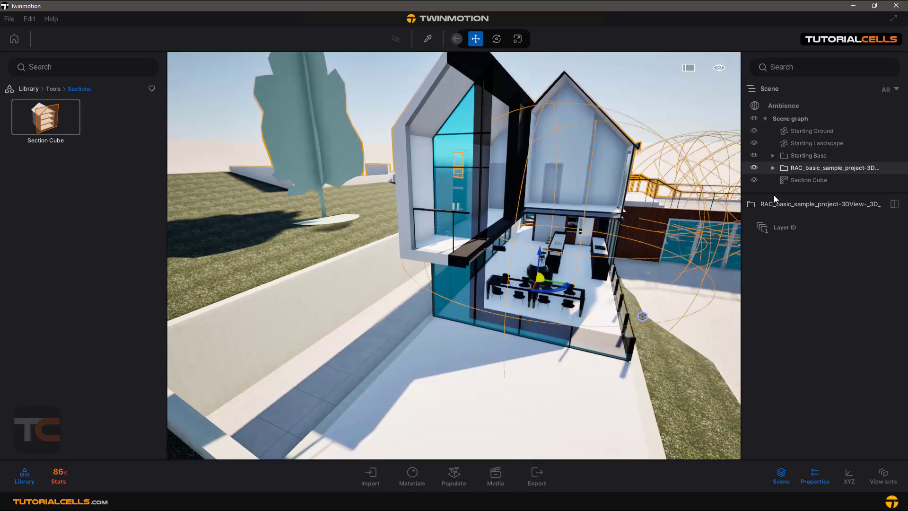
Select the Section Cube in the scene graph and reduce its section thickness to 13 cm
{"action": "left_click", "coordinate": [796, 180]}
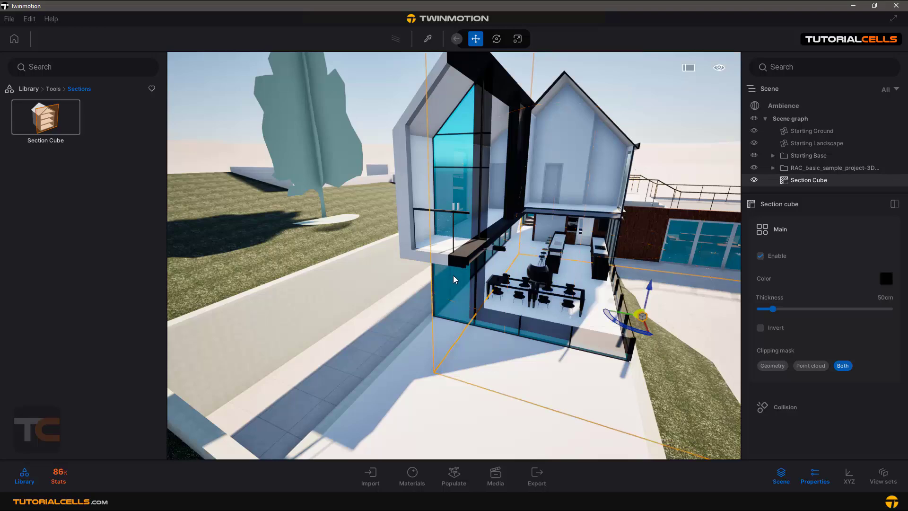
{"action": "middle_click_drag", "start_coordinate": [453, 276], "coordinate": [446, 275], "text": "shift"}
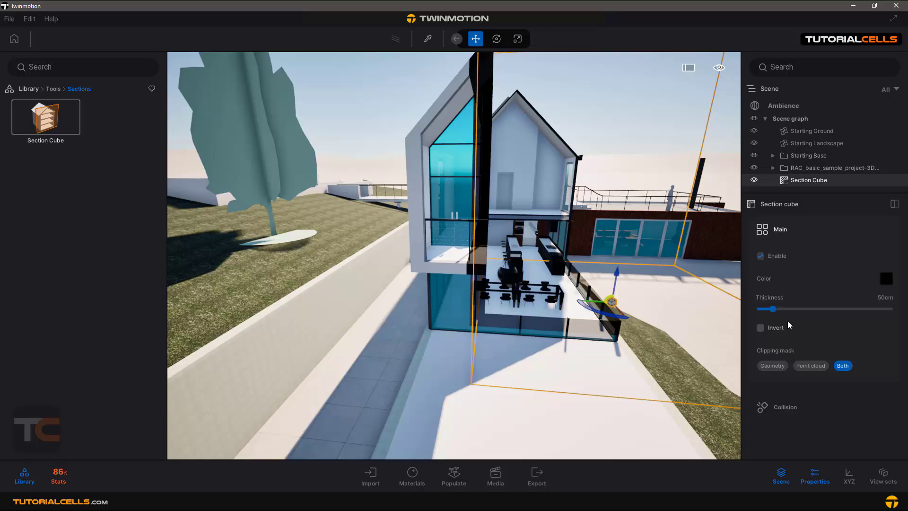
{"action": "left_click_drag", "start_coordinate": [772, 308], "coordinate": [763, 307]}
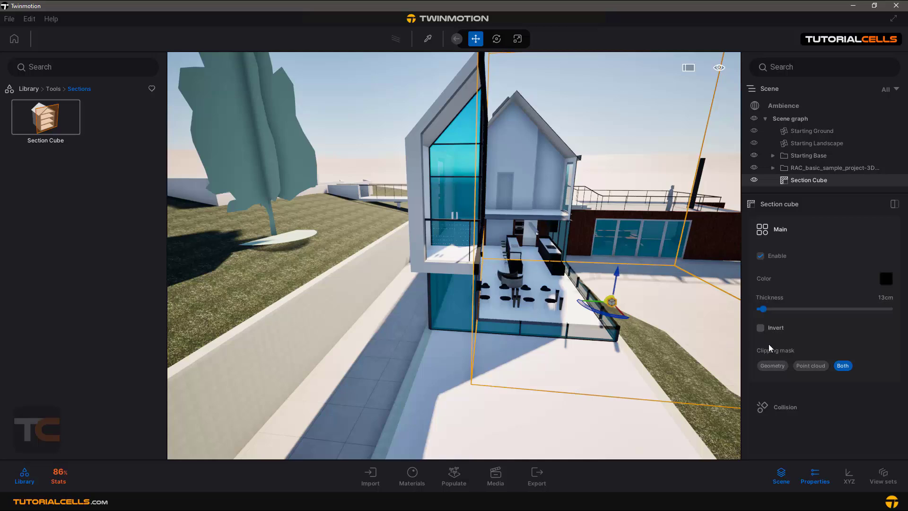
Try to recolor the section cut by choosing only a hue on the color wheel, leaving the brightness at zero
{"action": "left_click", "coordinate": [884, 281]}
{"action": "left_click_drag", "start_coordinate": [371, 230], "coordinate": [335, 194]}
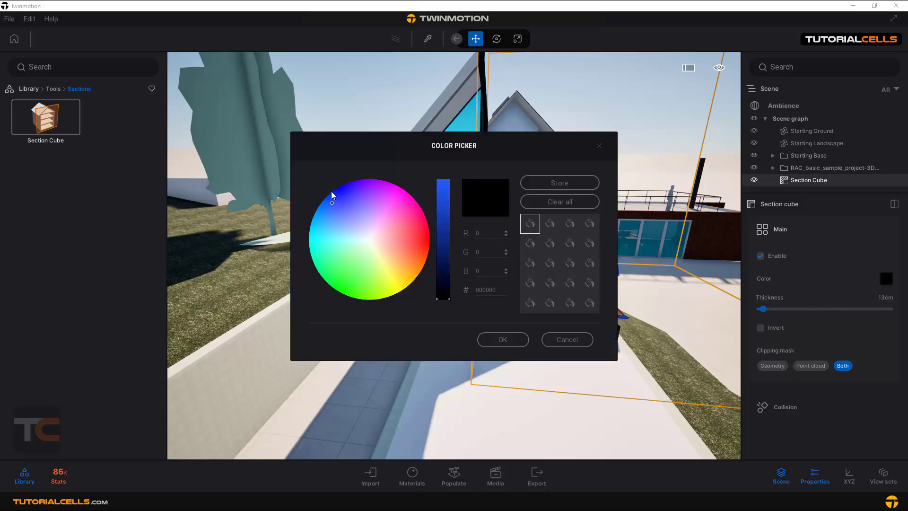
{"action": "left_click", "coordinate": [500, 339]}
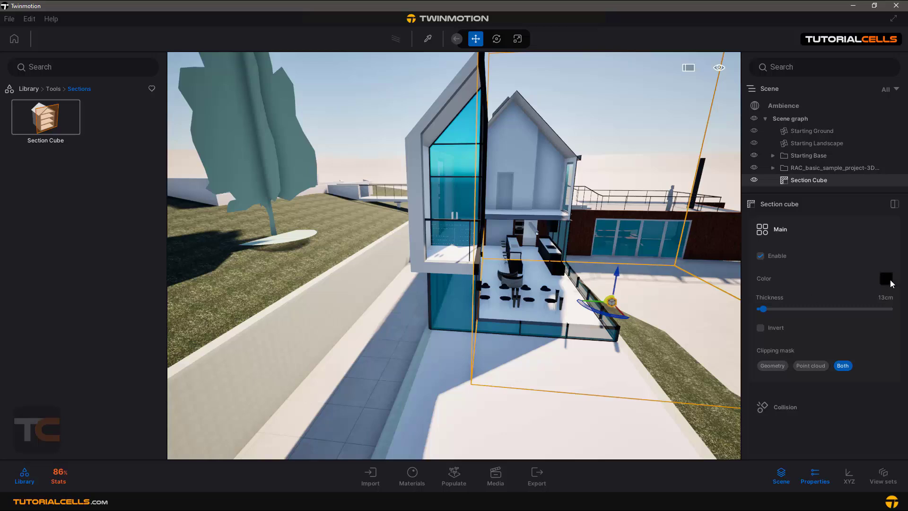
{"action": "left_click", "coordinate": [889, 281]}
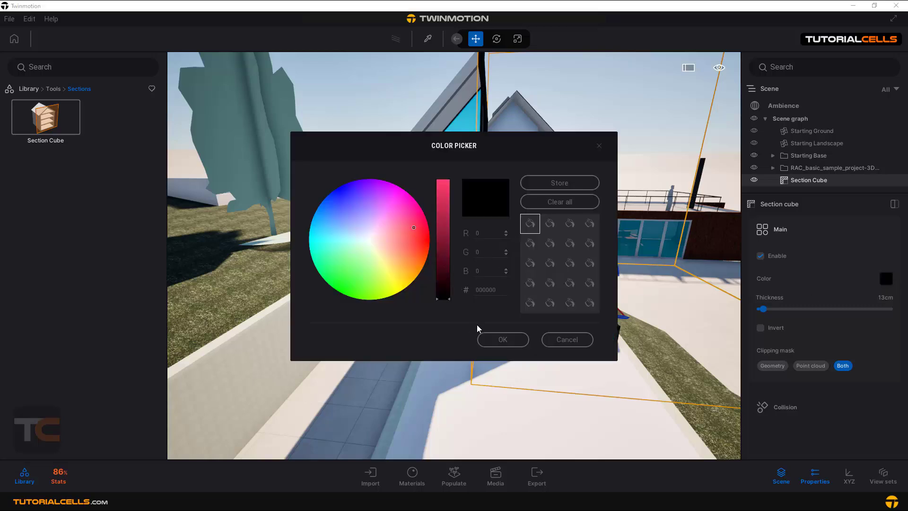
{"action": "left_click", "coordinate": [501, 340]}
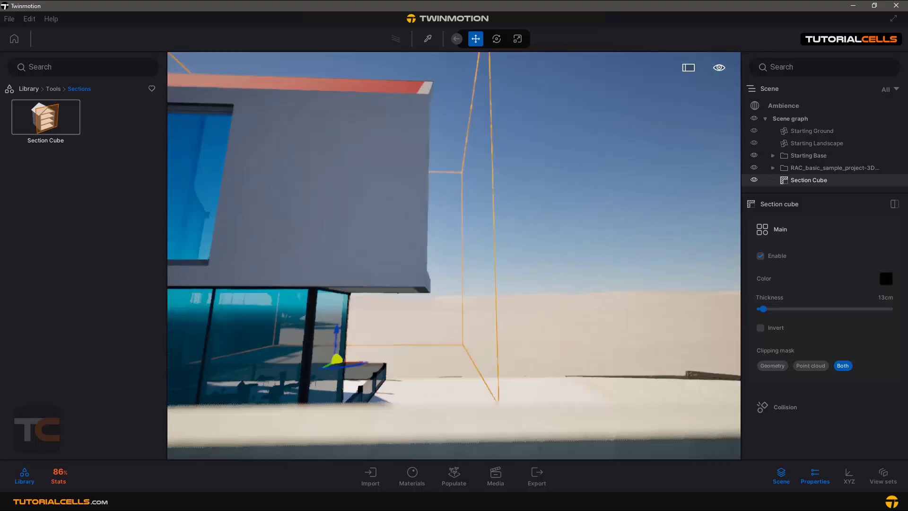
Set the section cube's color to bright red by raising the brightness of the red hue
{"action": "middle_click_drag", "start_coordinate": [483, 264], "coordinate": [381, 263], "text": "shift"}
{"action": "middle_click_drag", "start_coordinate": [580, 298], "coordinate": [594, 315], "text": "shift"}
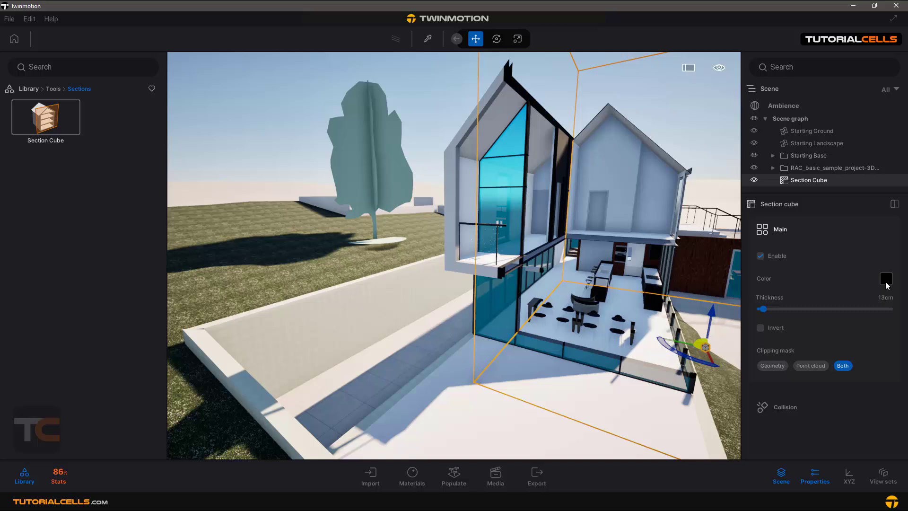
{"action": "left_click", "coordinate": [885, 280]}
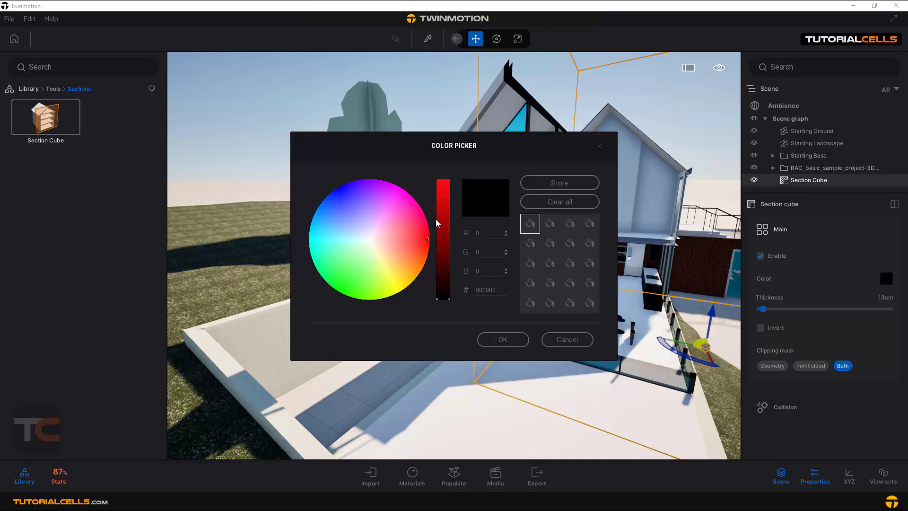
{"action": "left_click_drag", "start_coordinate": [436, 220], "coordinate": [444, 193]}
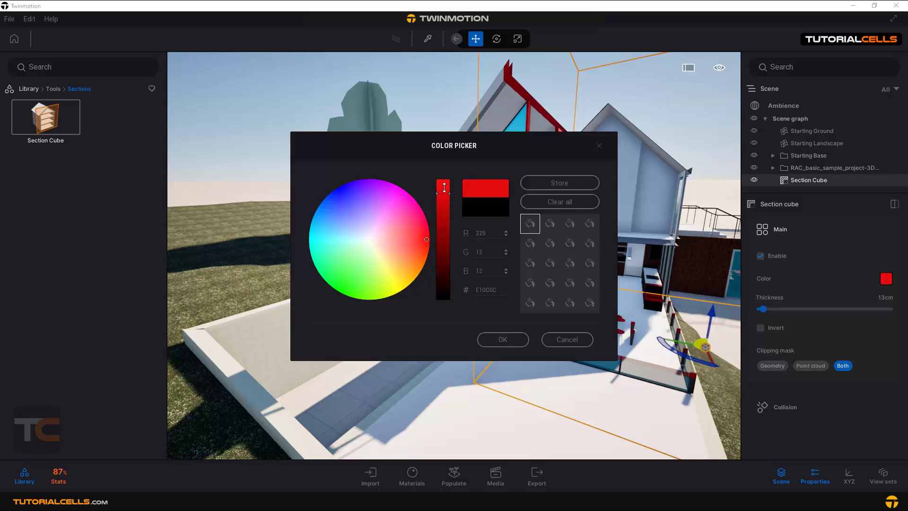
{"action": "left_click", "coordinate": [501, 339]}
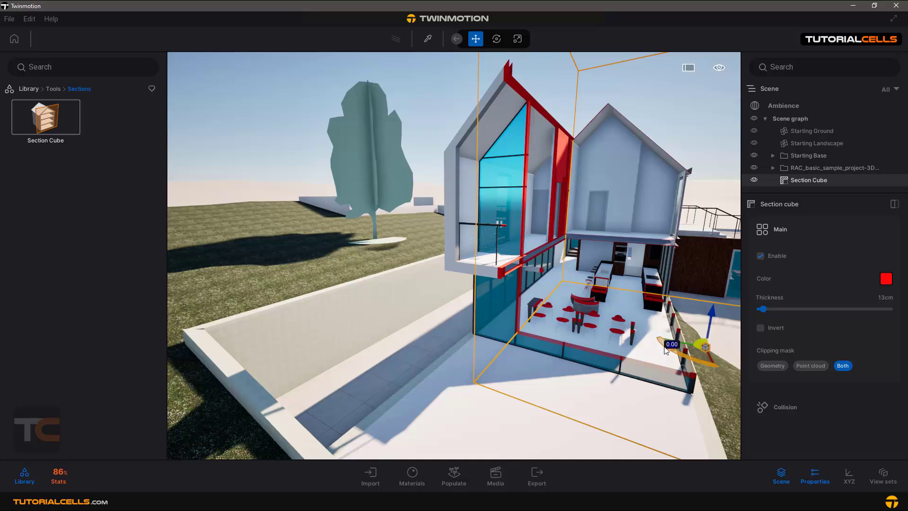
Scale the section cube by pulling its front side face inward along the house and lowering its top face slightly
{"action": "mouse_move", "coordinate": [666, 349]}
{"action": "left_mouse_down"}
{"action": "mouse_move", "coordinate": [678, 354]}
{"action": "mouse_move", "coordinate": [662, 343]}
{"action": "mouse_move", "coordinate": [668, 345]}
{"action": "left_mouse_up"}
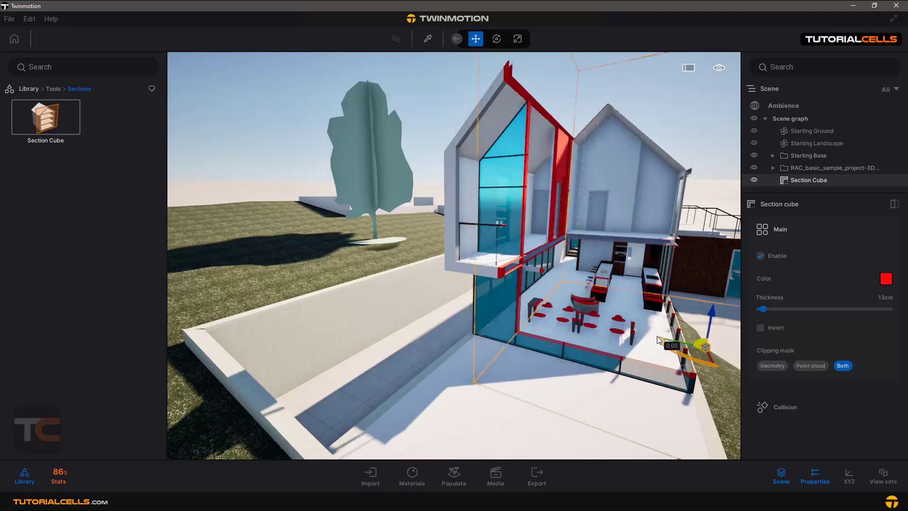
{"action": "scroll", "coordinate": [659, 340], "scroll_direction": "down", "scroll_amount": 3}
{"action": "middle_click_drag", "start_coordinate": [657, 338], "coordinate": [621, 287], "text": "shift"}
{"action": "scroll", "coordinate": [621, 269], "scroll_direction": "down", "scroll_amount": 4}
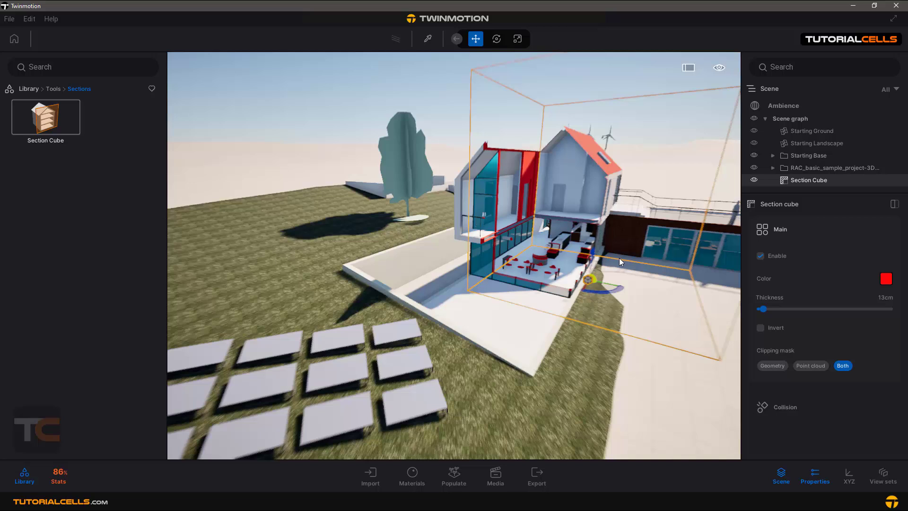
{"action": "right_click_drag", "start_coordinate": [620, 259], "coordinate": [592, 166]}
{"action": "left_click", "coordinate": [517, 39]}
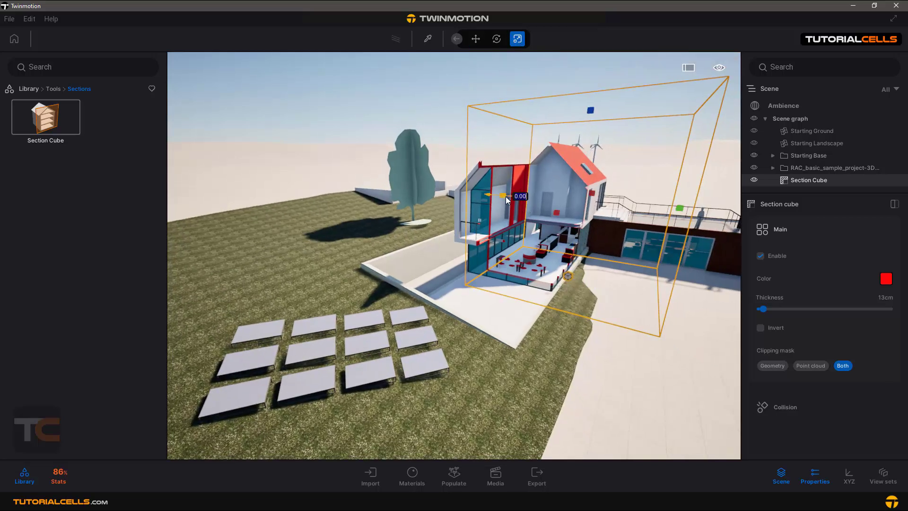
{"action": "left_click_drag", "start_coordinate": [503, 196], "coordinate": [536, 219]}
{"action": "mouse_move", "coordinate": [612, 109]}
{"action": "left_mouse_down"}
{"action": "mouse_move", "coordinate": [605, 177]}
{"action": "mouse_move", "coordinate": [607, 126]}
{"action": "left_mouse_up"}
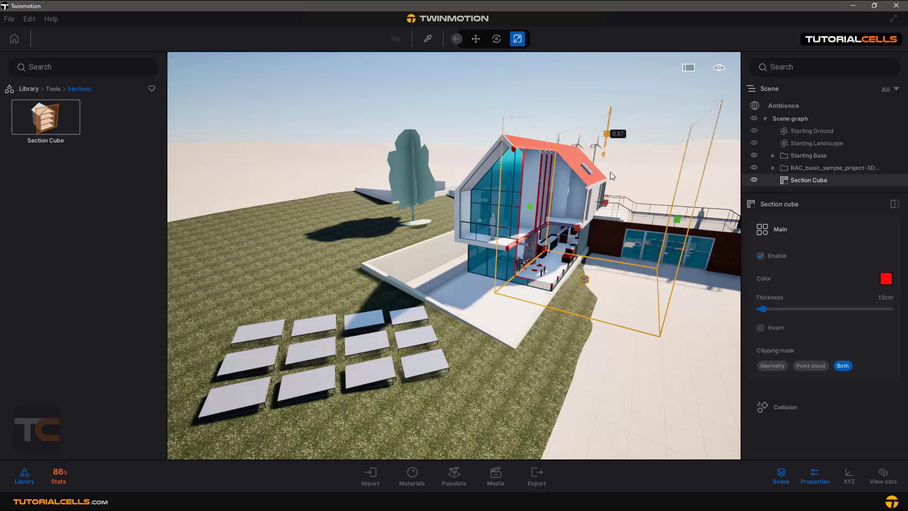
{"action": "left_click_drag", "start_coordinate": [610, 173], "coordinate": [610, 140]}
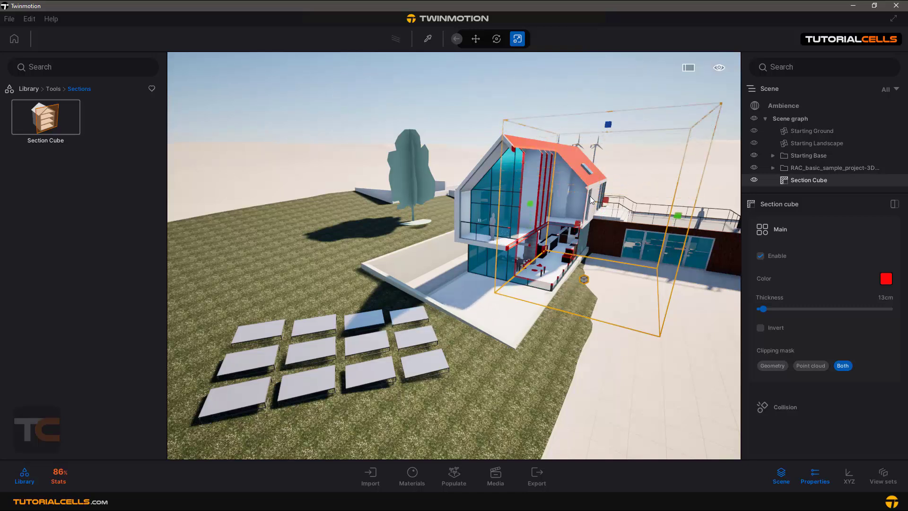
Stretch the section cube's front side face outward past the house's glazed gable to the sunken terrace's retaining wall
{"action": "scroll", "coordinate": [621, 205], "scroll_direction": "up", "scroll_amount": 3}
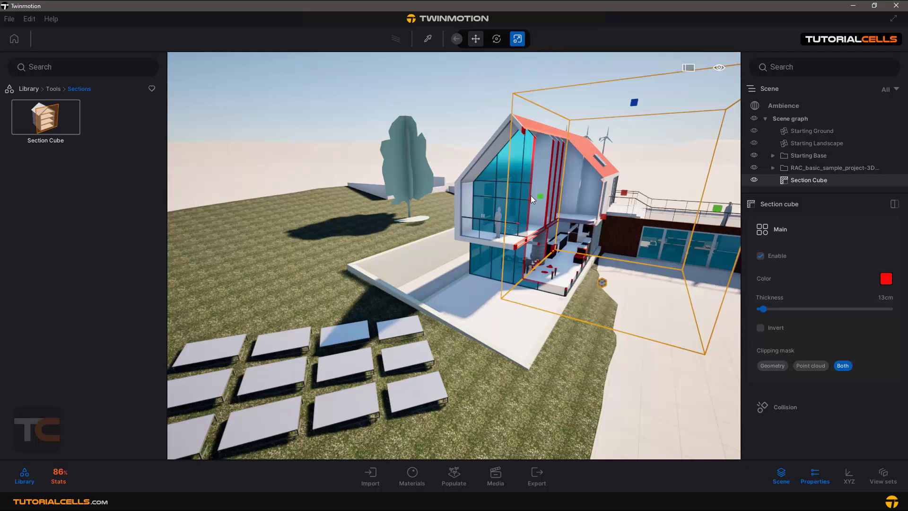
{"action": "left_click_drag", "start_coordinate": [540, 196], "coordinate": [457, 196]}
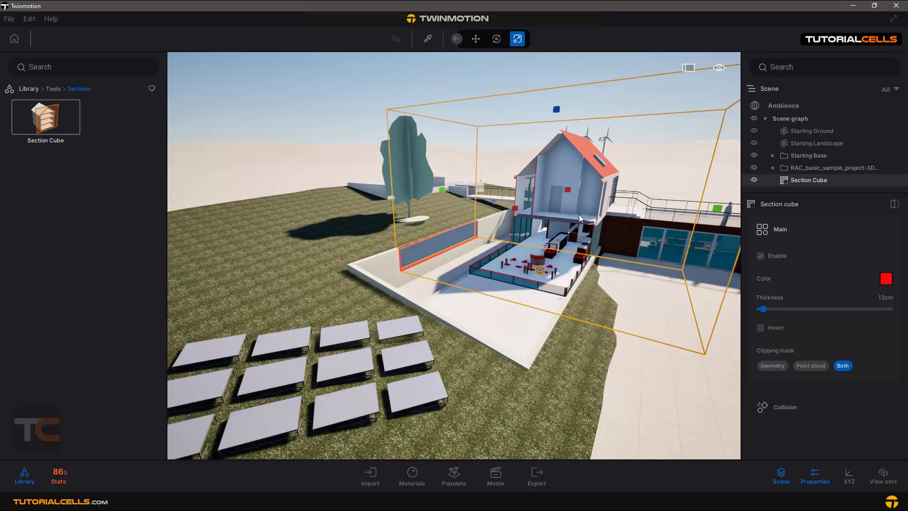
{"action": "middle_click_drag", "start_coordinate": [581, 218], "coordinate": [674, 283], "text": "shift"}
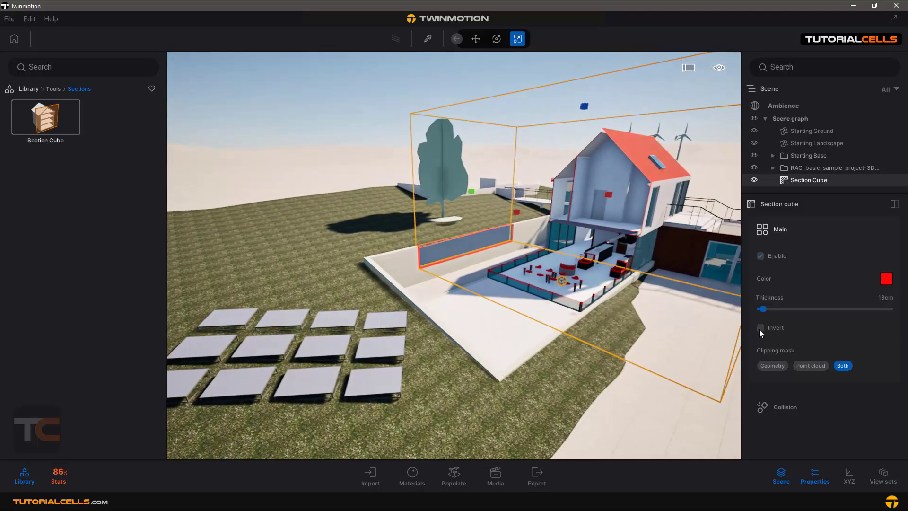
Invert the section cube to preview only the geometry inside it, and turn the inversion off again
{"action": "left_click", "coordinate": [760, 328]}
{"action": "left_click_drag", "start_coordinate": [626, 242], "coordinate": [610, 236]}
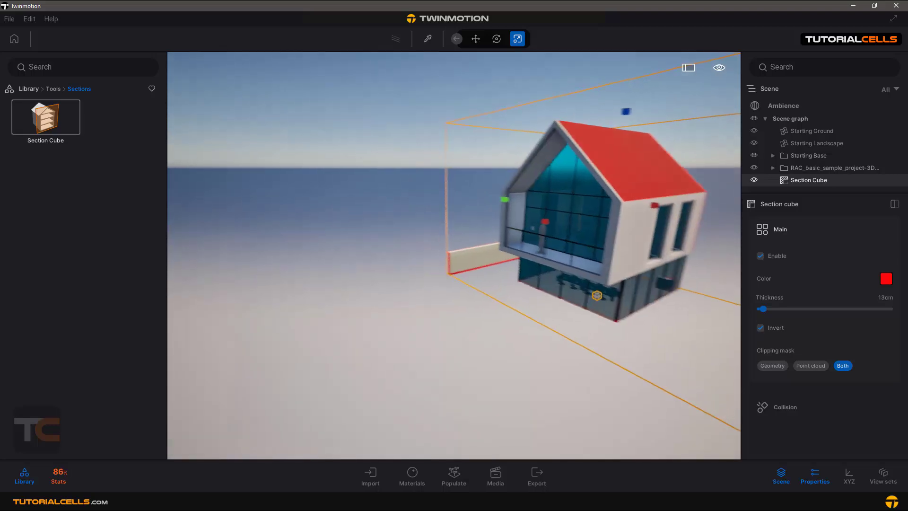
{"action": "right_click_drag", "start_coordinate": [650, 284], "coordinate": [728, 288]}
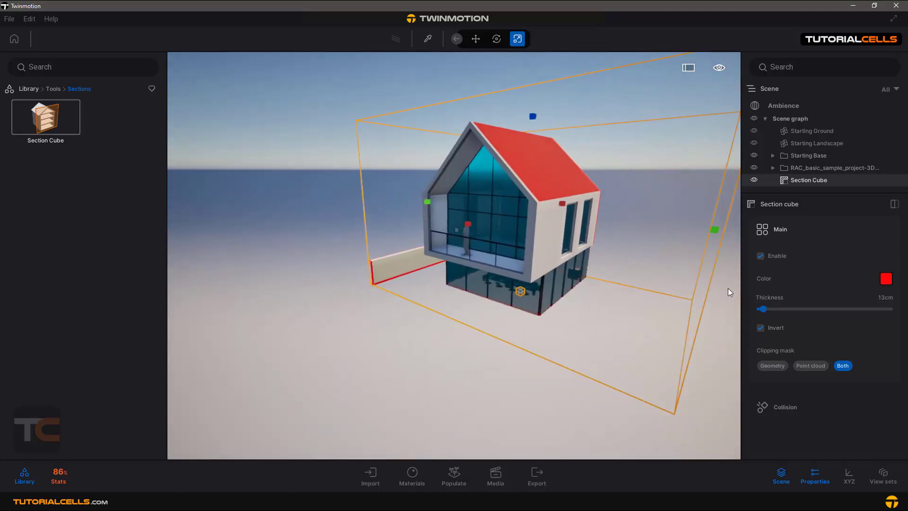
{"action": "left_click", "coordinate": [760, 328]}
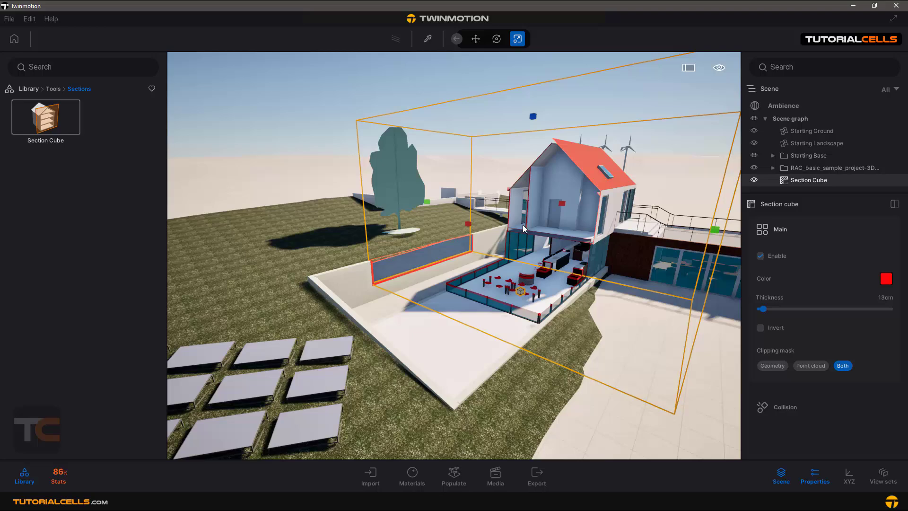
Place a second Section Cube on the flat-roofed wing and lower it until it cuts through the wing down to the ground
{"action": "scroll", "coordinate": [543, 232], "scroll_direction": "down", "scroll_amount": 5}
{"action": "middle_click_drag", "start_coordinate": [561, 238], "coordinate": [284, 167], "text": "shift"}
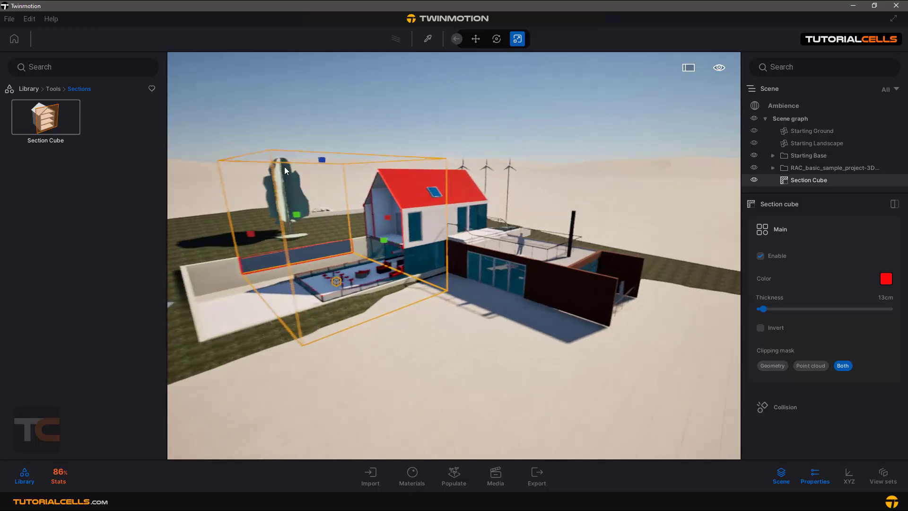
{"action": "left_click", "coordinate": [66, 118]}
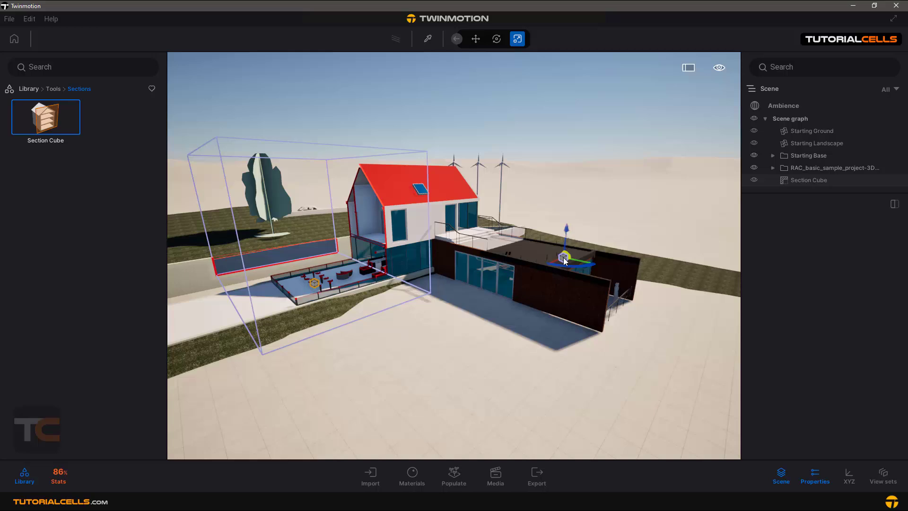
{"action": "left_click", "coordinate": [563, 257]}
{"action": "mouse_move", "coordinate": [563, 257]}
{"action": "left_mouse_down"}
{"action": "mouse_move", "coordinate": [495, 325]}
{"action": "mouse_move", "coordinate": [563, 258]}
{"action": "left_mouse_up"}
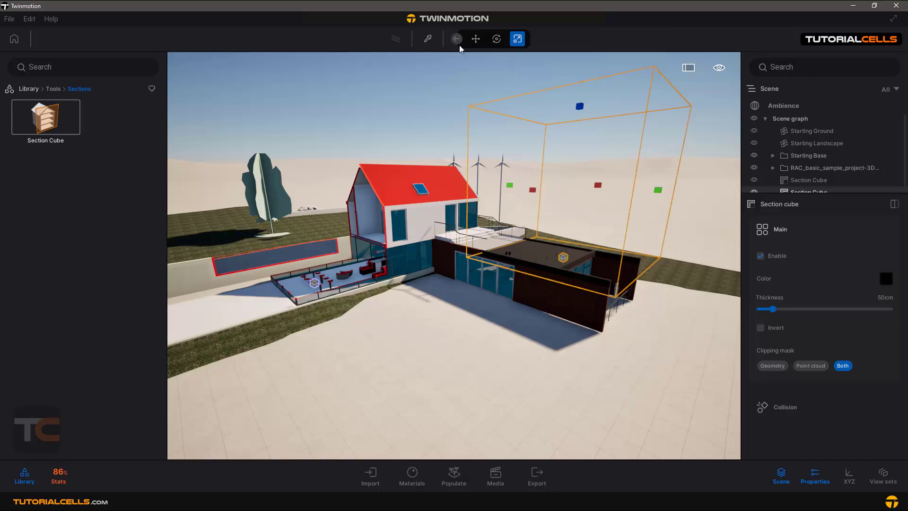
{"action": "left_click", "coordinate": [475, 40]}
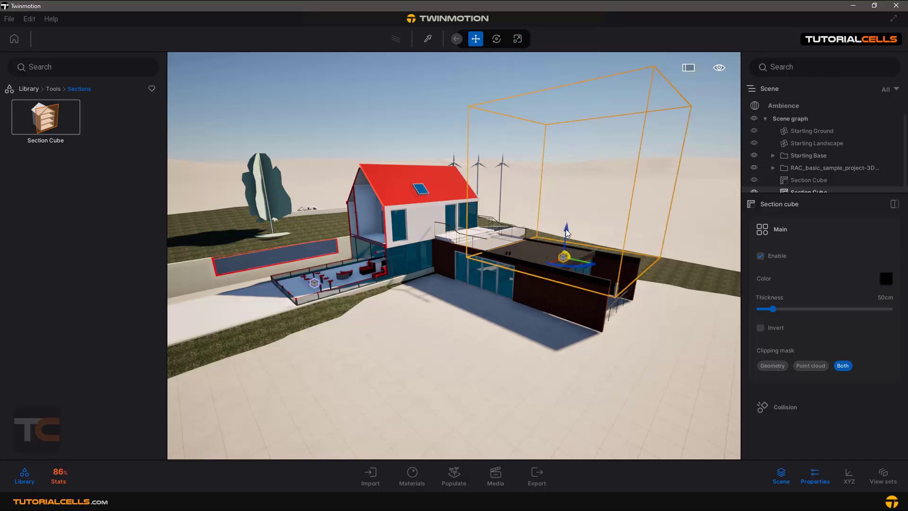
{"action": "left_click_drag", "start_coordinate": [566, 232], "coordinate": [563, 277]}
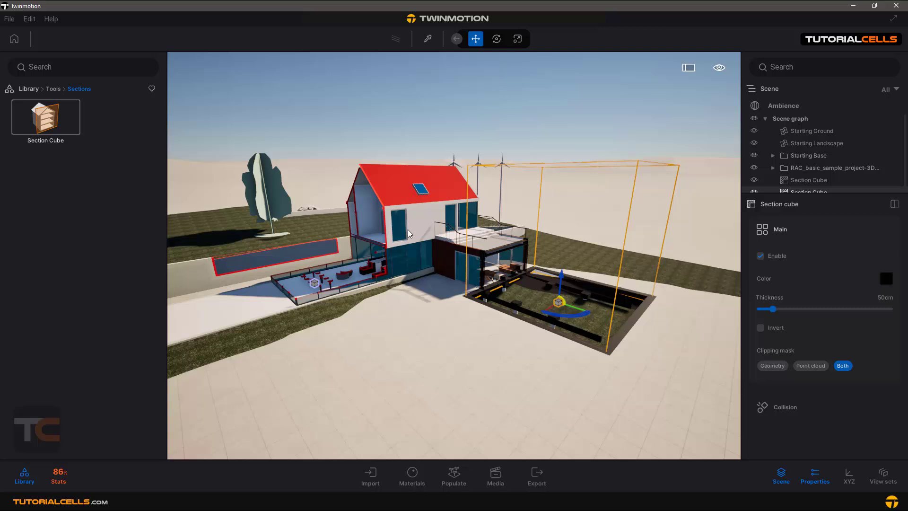